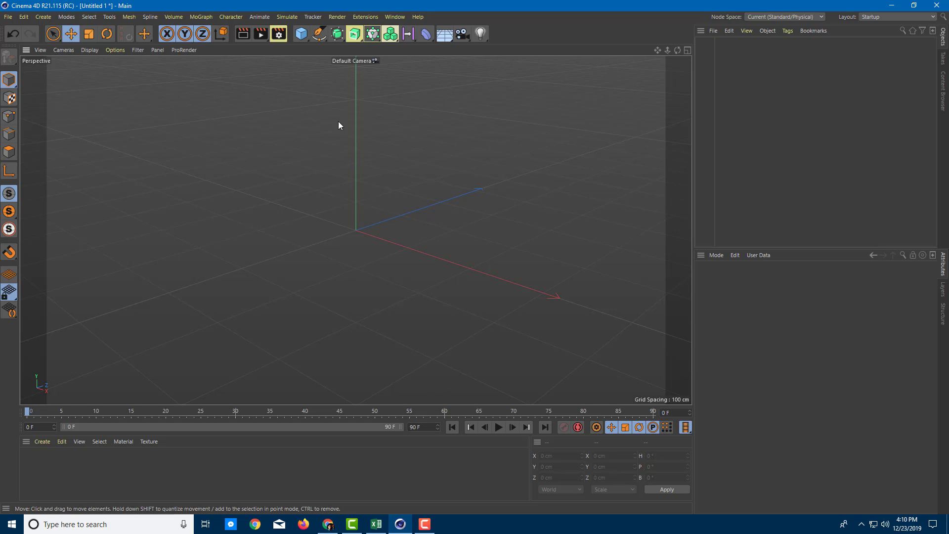
Add a default 200 cm Cube at the origin from the primitives palette
left_click(302, 35)
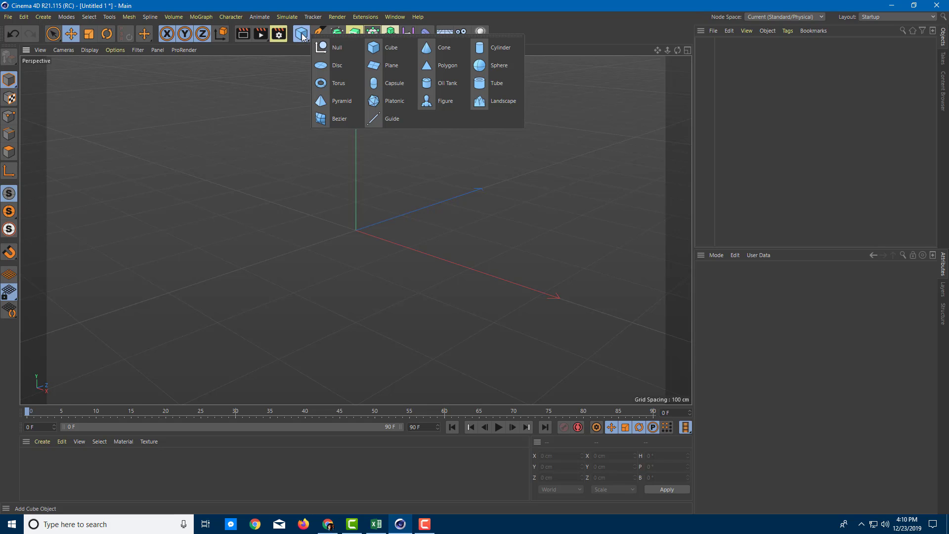
left_click(302, 34)
left_click(301, 34)
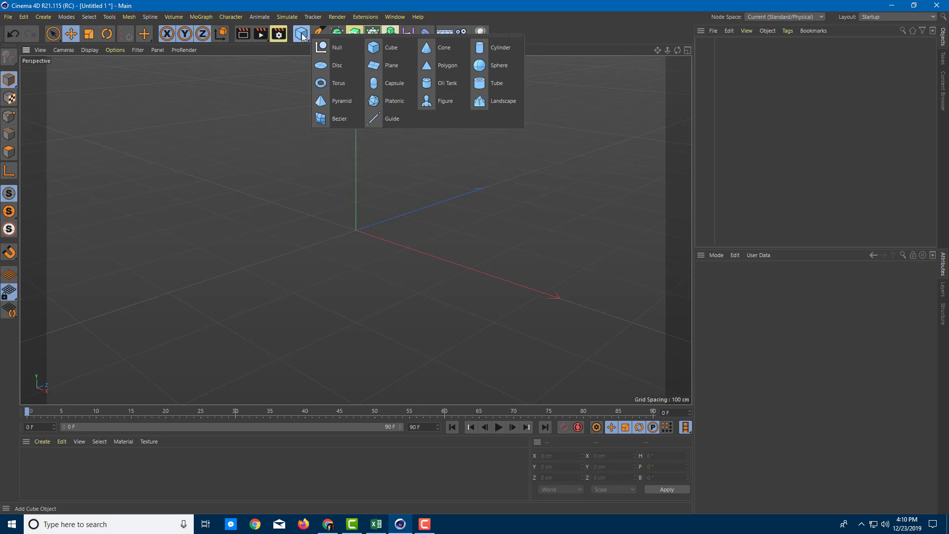
left_click(387, 49)
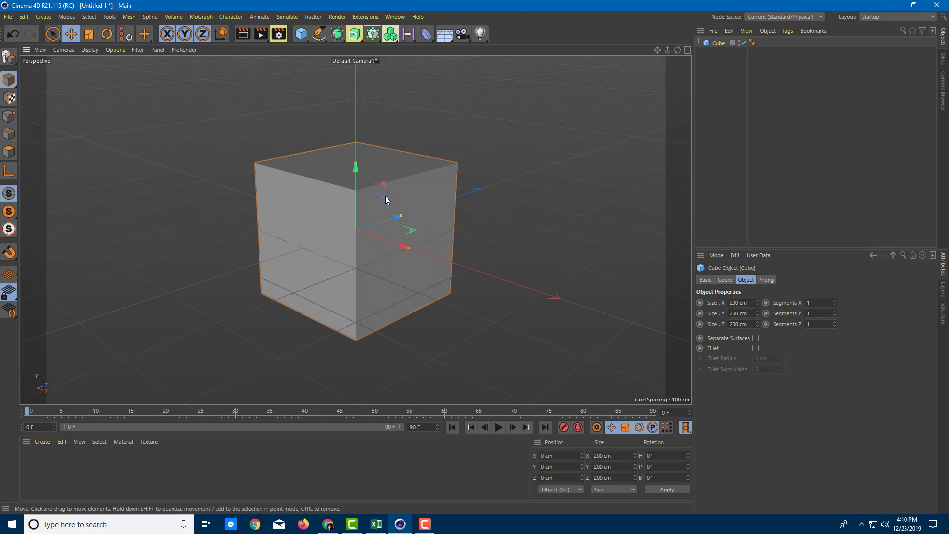
scroll(353, 228, "down", 2)
scroll(355, 228, "up", 3)
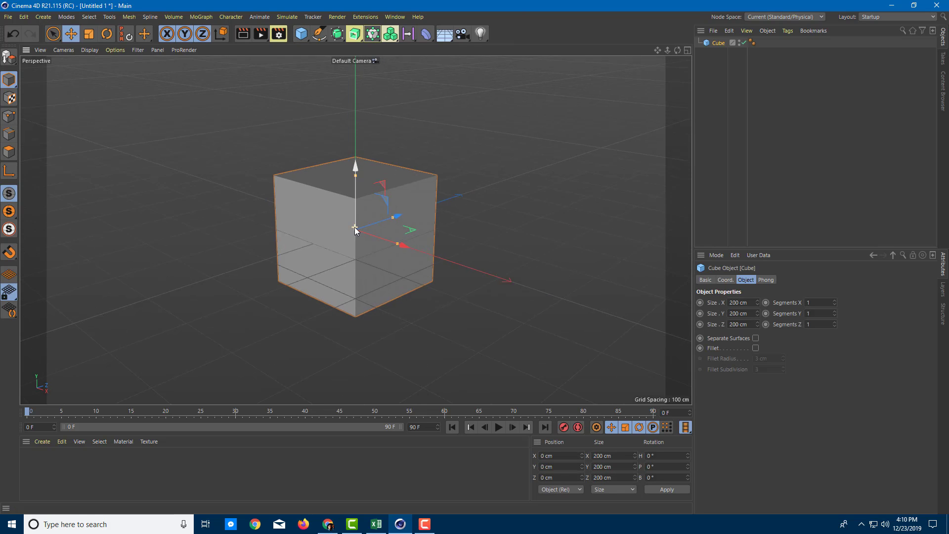
scroll(355, 227, "down", 2)
scroll(355, 227, "up", 3)
scroll(354, 227, "down", 3)
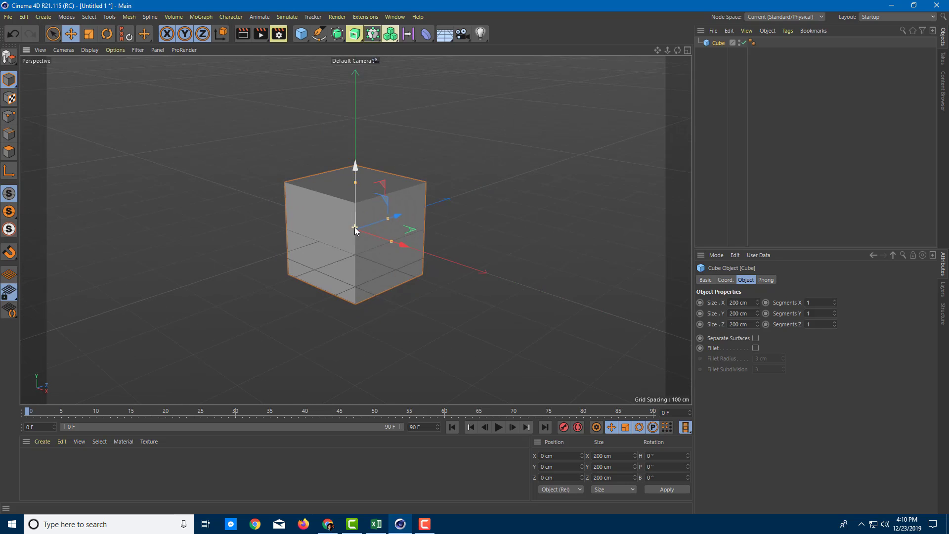
scroll(399, 224, "up", 1)
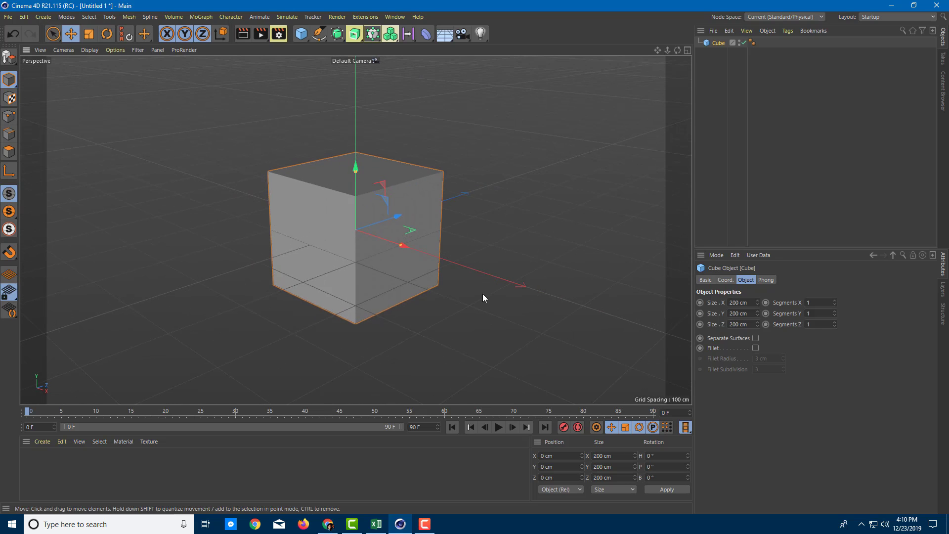
middle_click(542, 194)
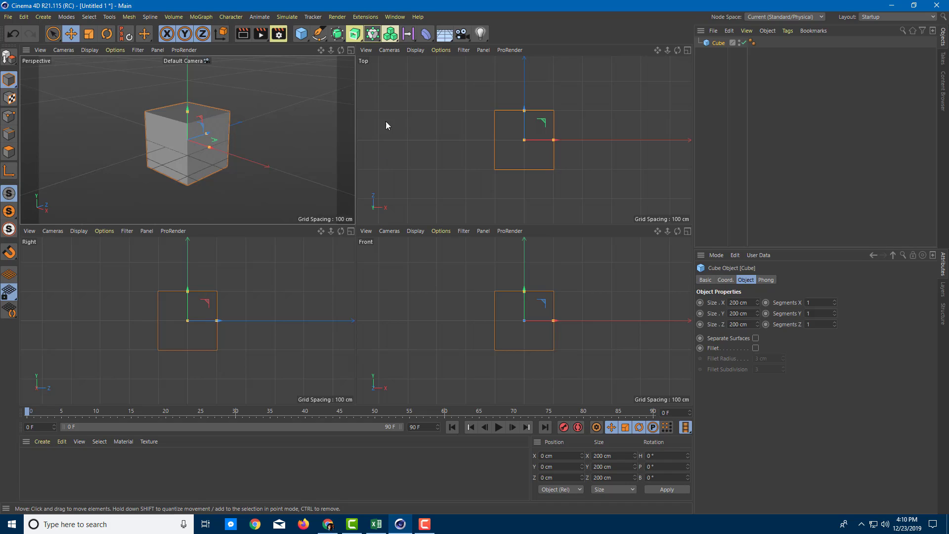
middle_click(236, 102)
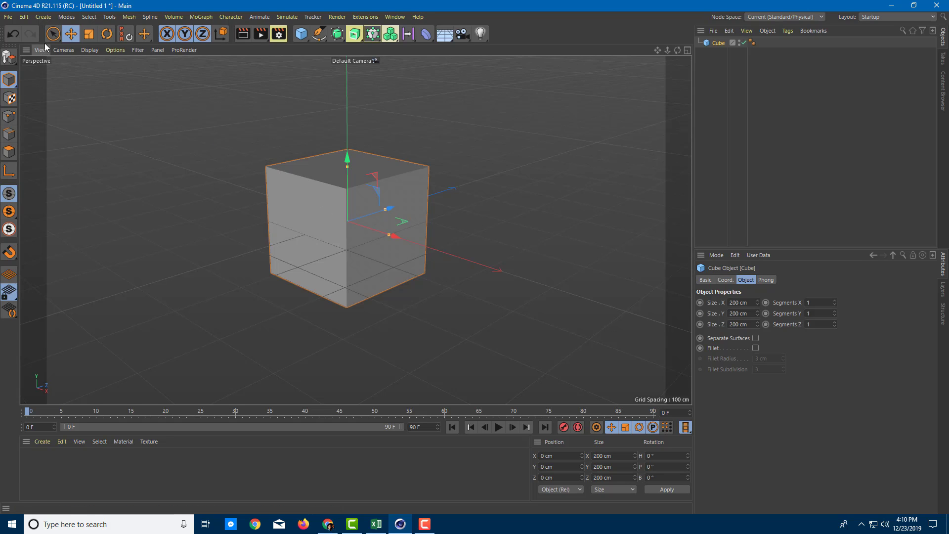
Move the cube off-centre to about X 99.4 cm, Y 35.6 cm
key("9")
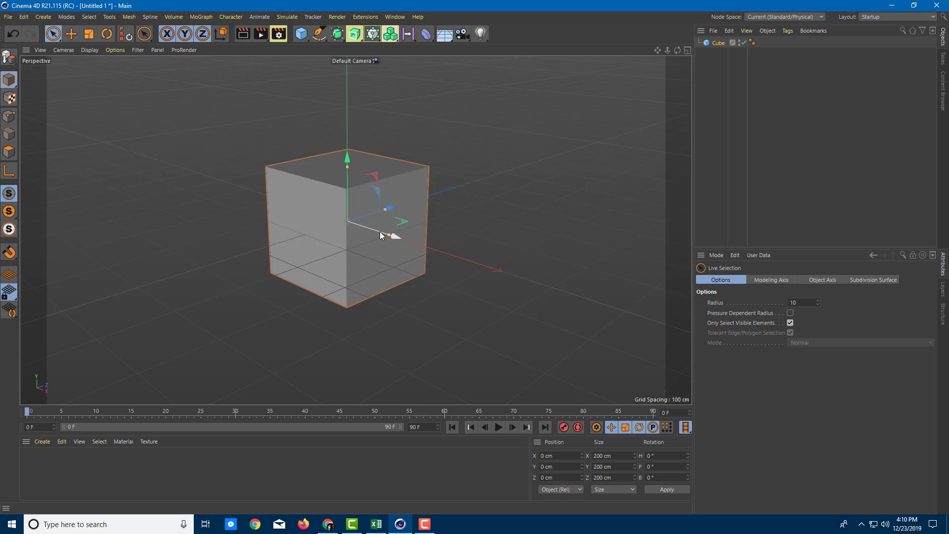
left_click_drag(381, 236, 345, 176)
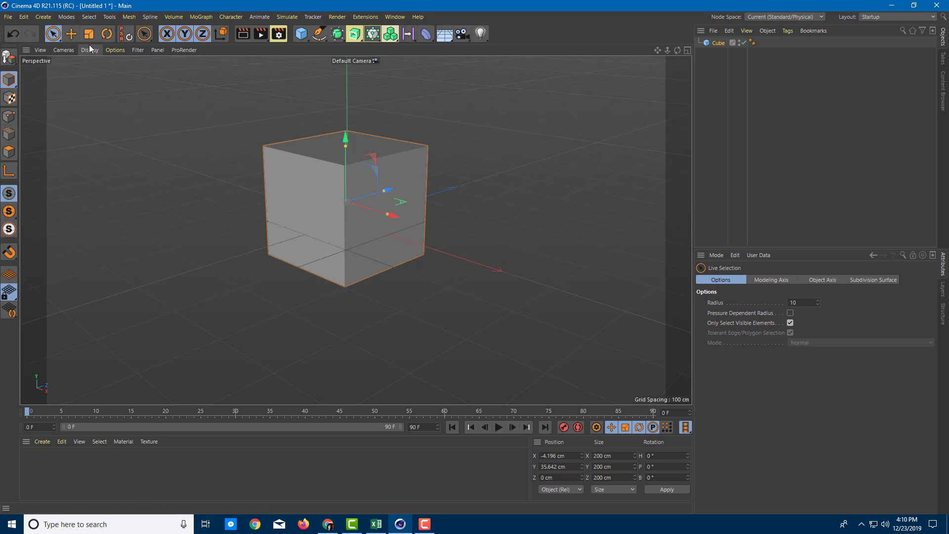
left_click(73, 34)
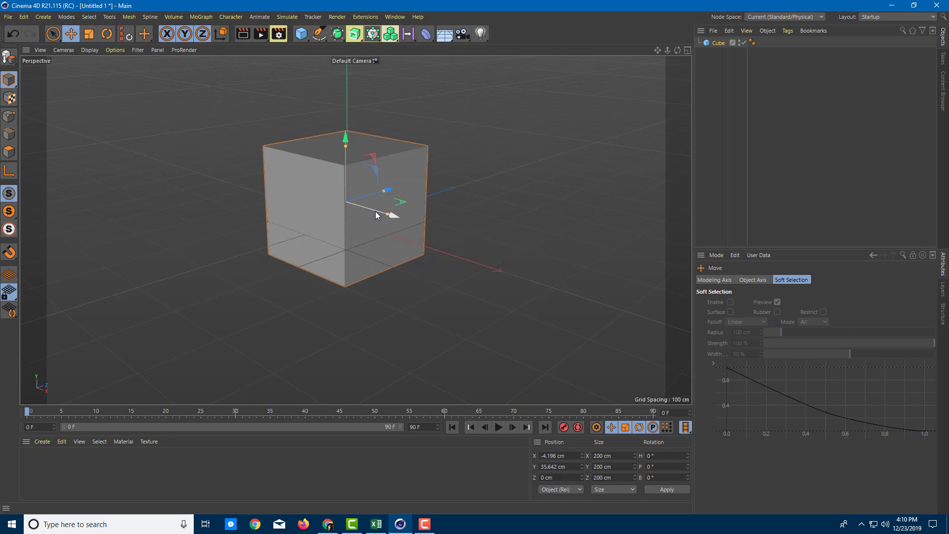
left_click_drag(376, 213, 419, 238)
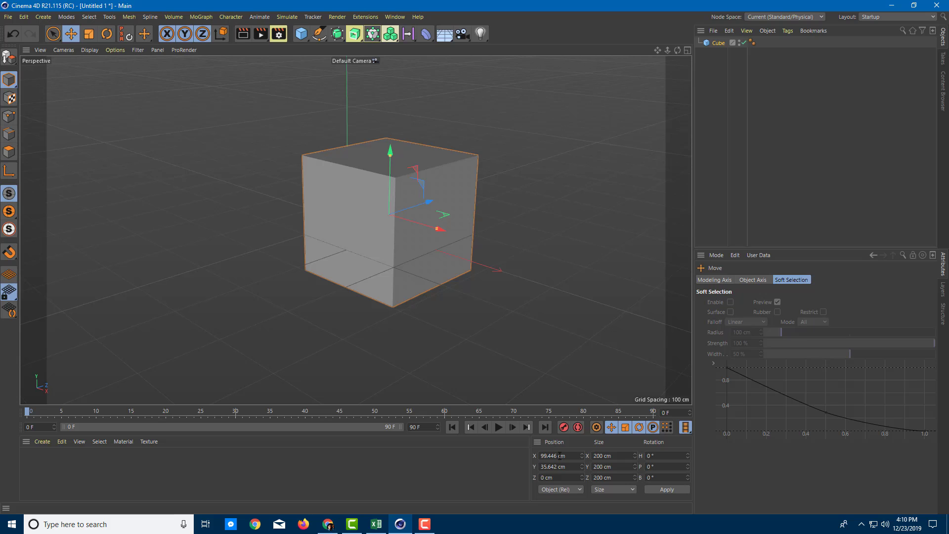
Scale the cube to about 344 cm per side and tilt it 16.355° in pitch
left_click(89, 36)
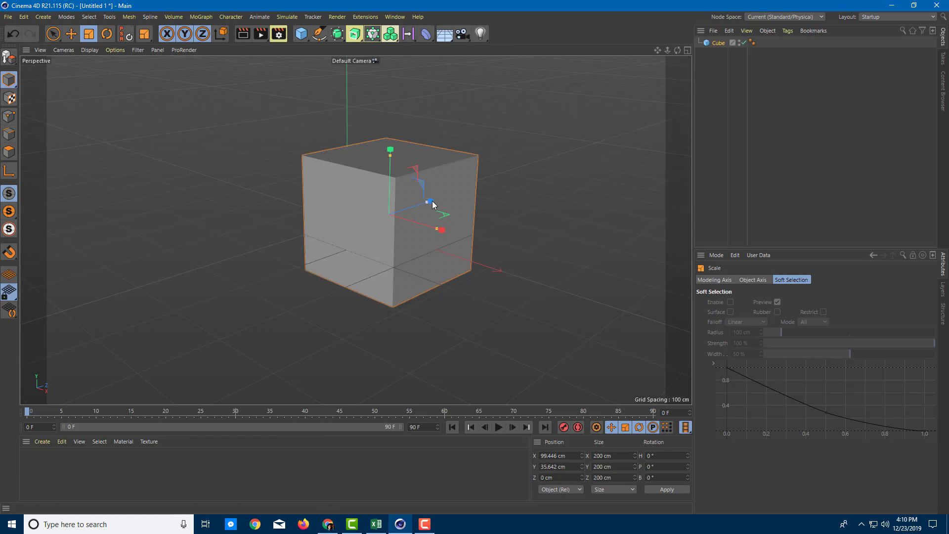
left_click_drag(433, 201, 459, 193)
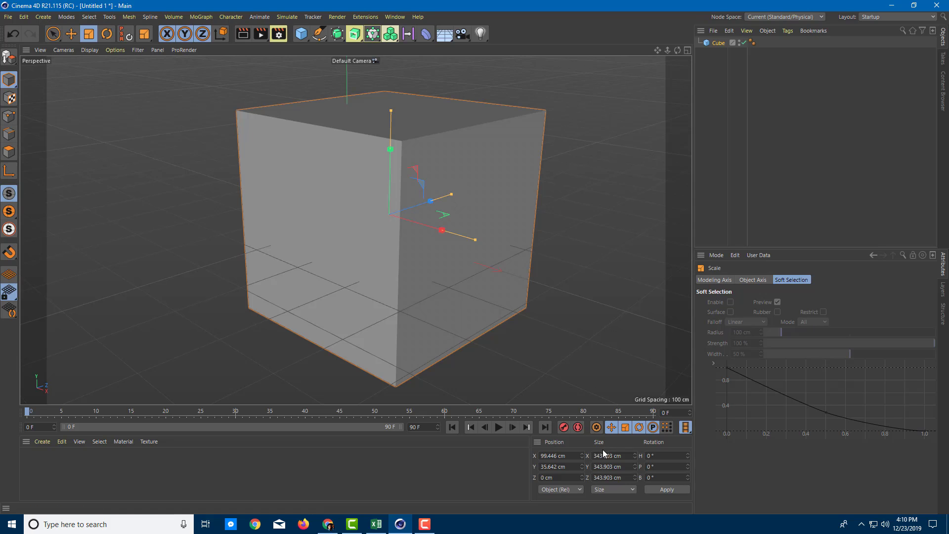
left_click(107, 34)
left_click_drag(362, 215, 372, 220)
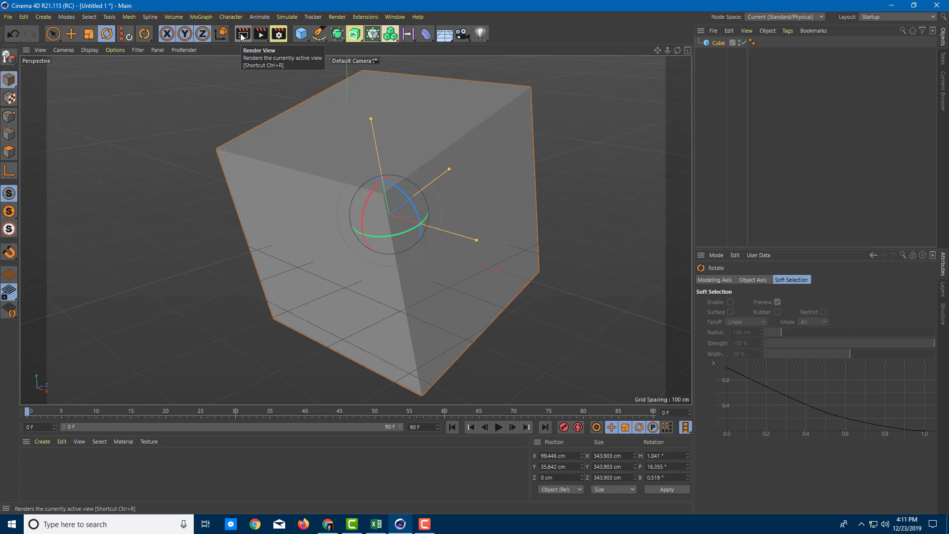
left_click(299, 38)
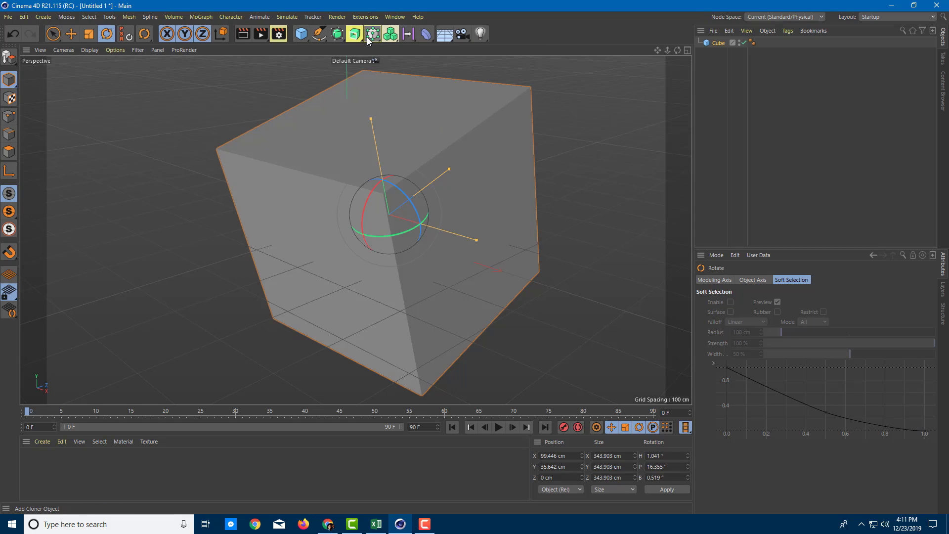
left_click(390, 35)
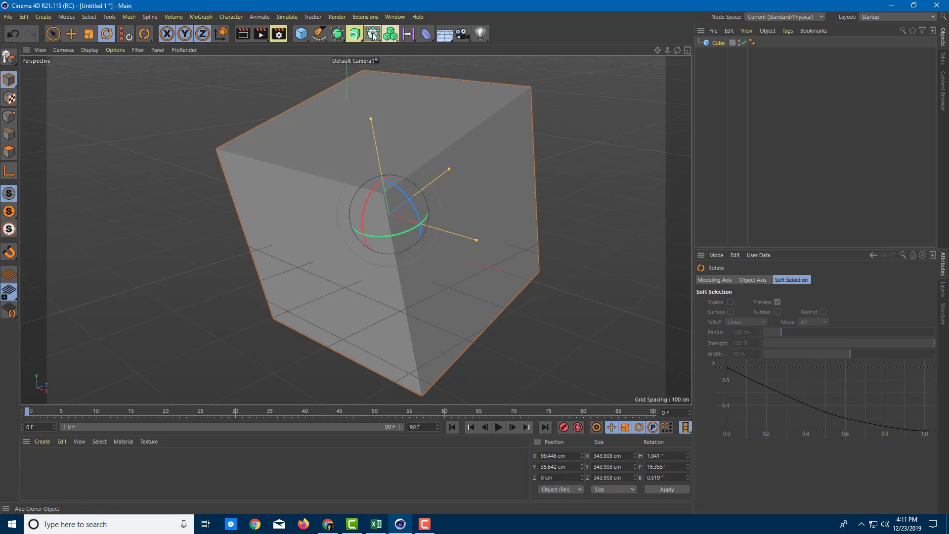
left_click(426, 37)
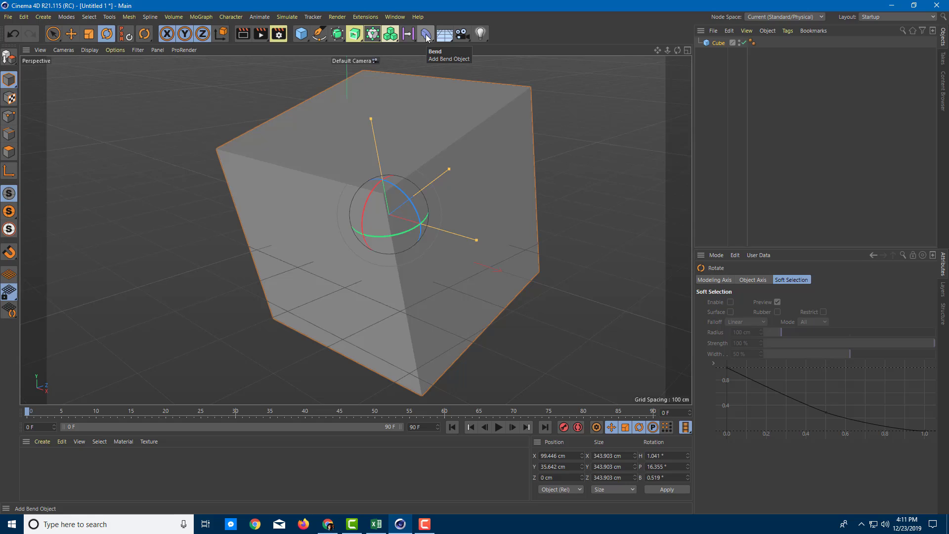
left_click(448, 35)
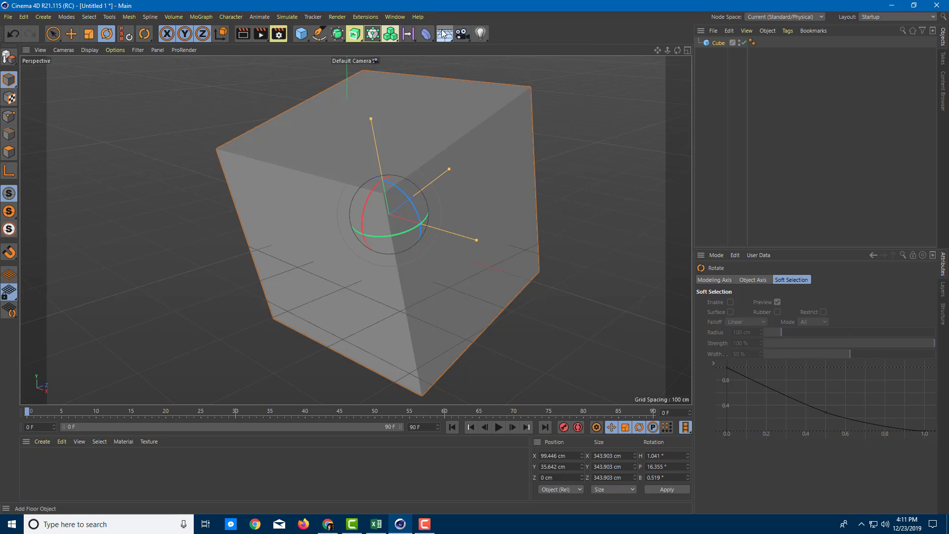
left_click(461, 36)
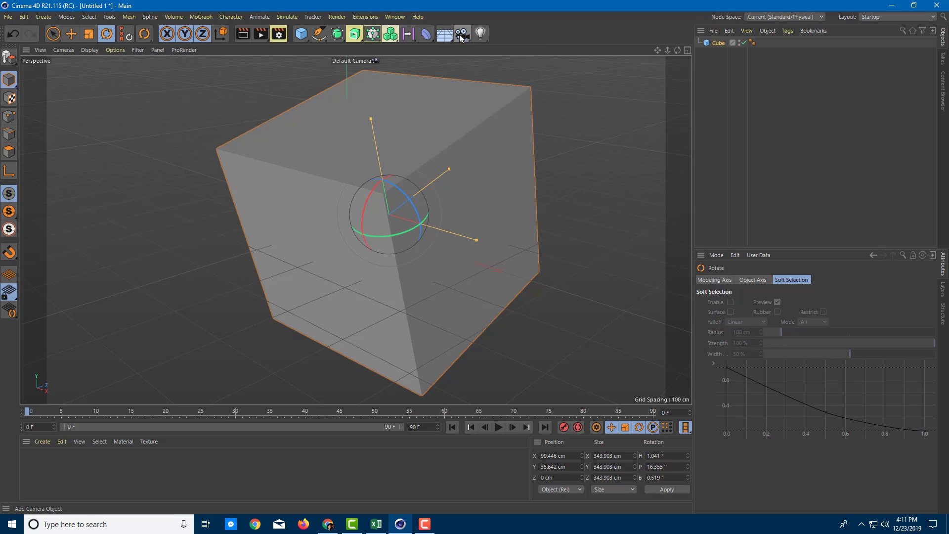
left_click(480, 35)
Add a default Cone, then look at the Takes and Content Browser tabs
left_click_drag(299, 34, 440, 55)
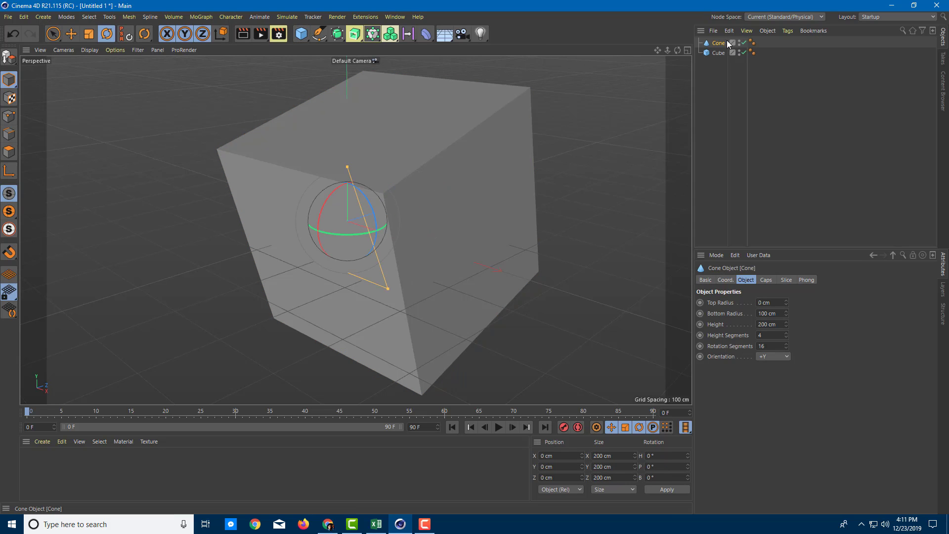
left_click(942, 63)
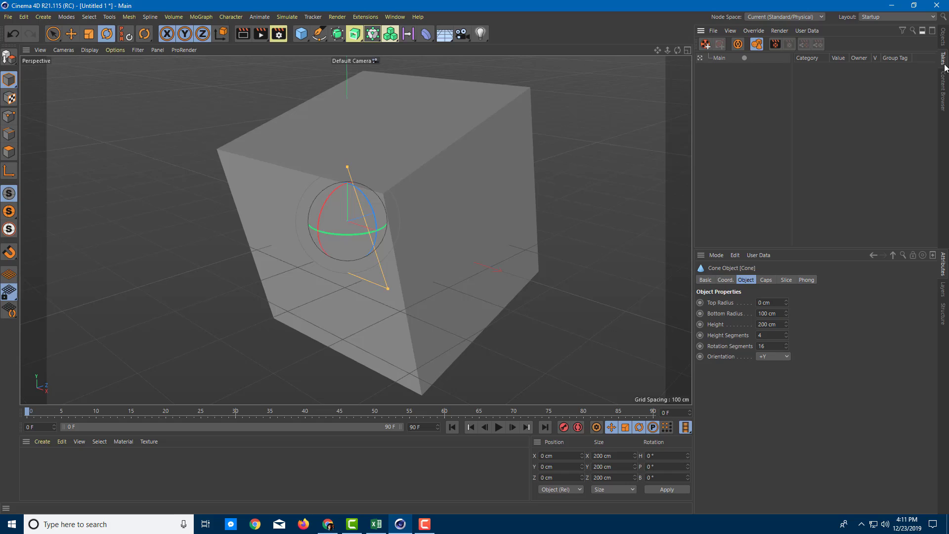
left_click(946, 82)
left_click(945, 42)
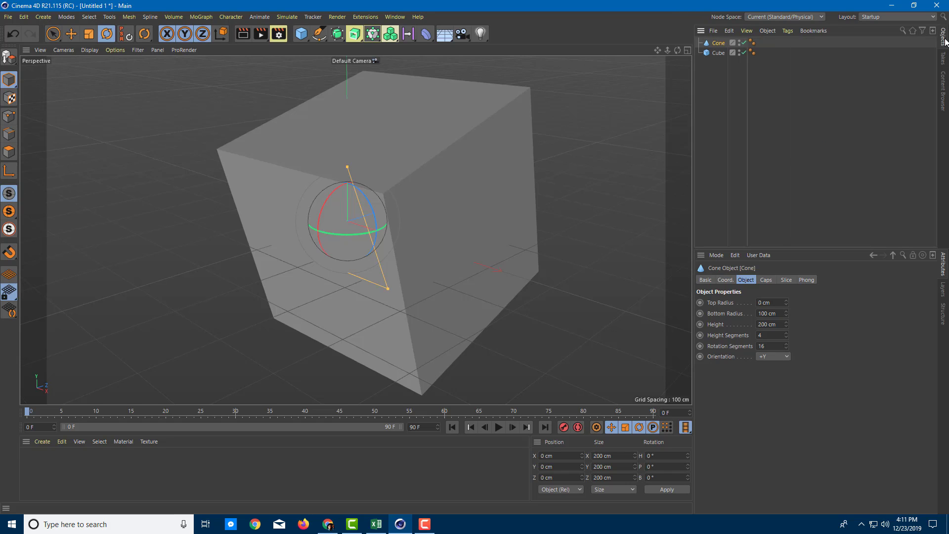
View the Layers and Structure managers, then return to the cone's attributes
left_click(943, 291)
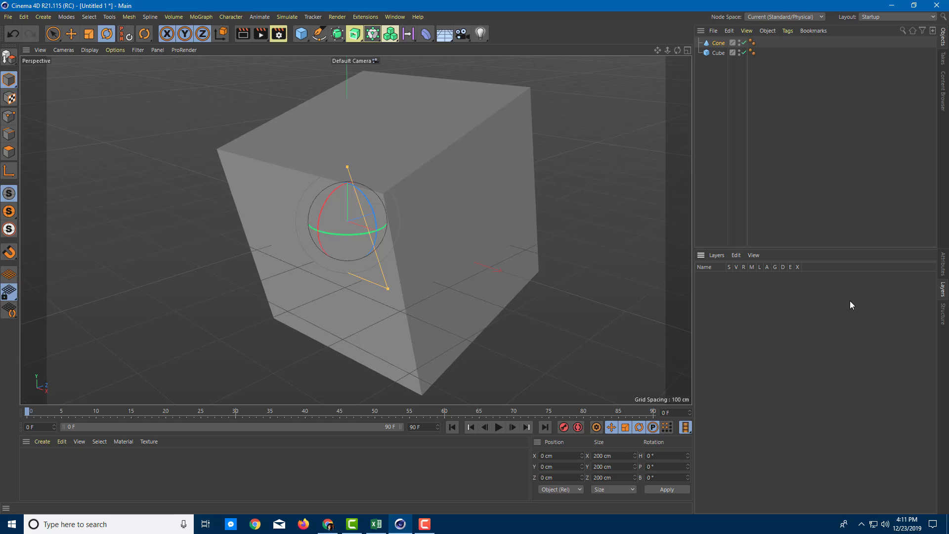
left_click(943, 317)
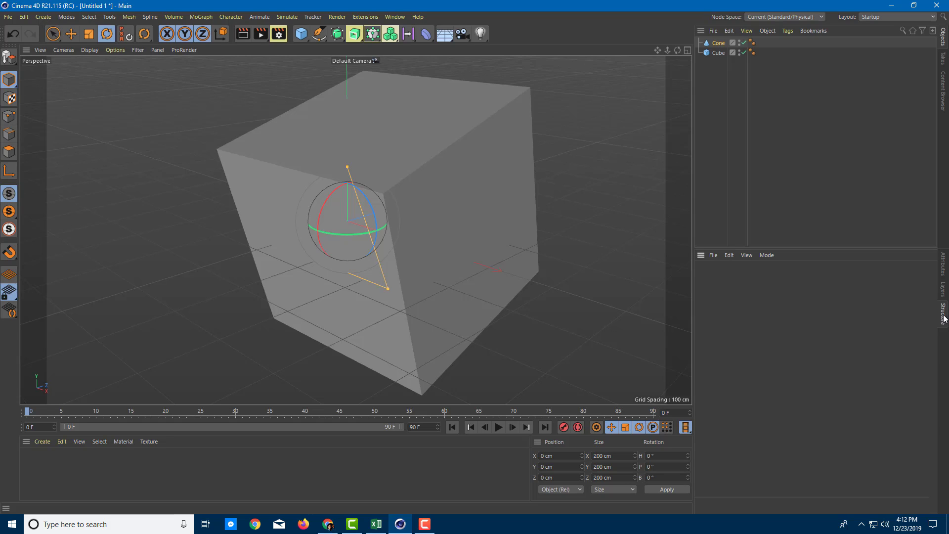
left_click(942, 267)
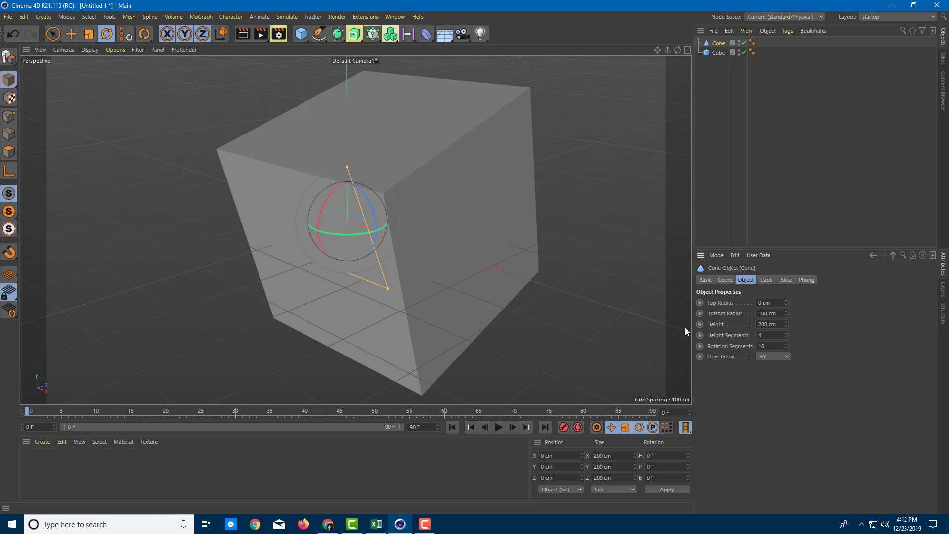
Scrub the playhead across the 90-frame timeline, leaving it at frame 67
left_click(96, 412)
left_click(634, 412)
left_click(166, 412)
left_click(382, 412)
left_click_drag(552, 413, 309, 423)
left_click_drag(389, 419, 493, 411)
left_click(261, 412)
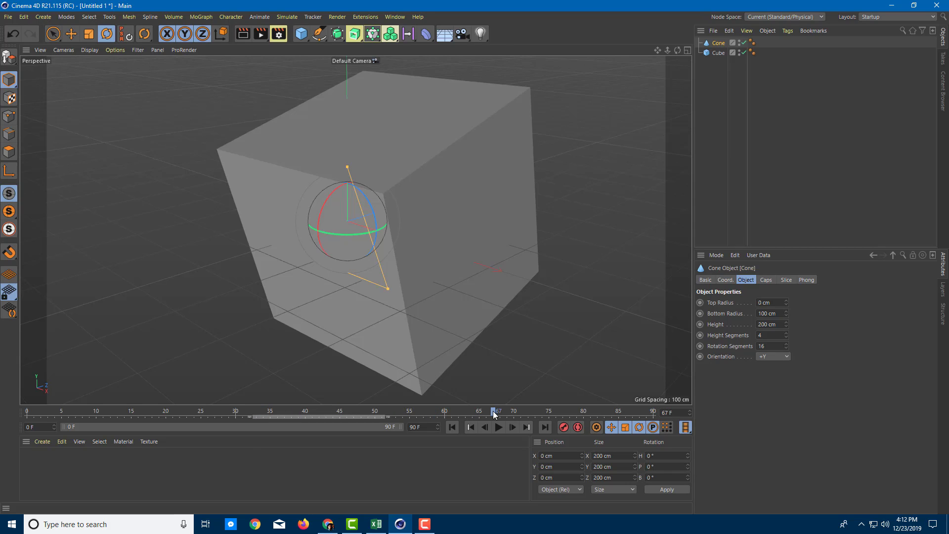
Create a default 80% grey material named Mat and orbit the view around the cube
double_click(73, 470)
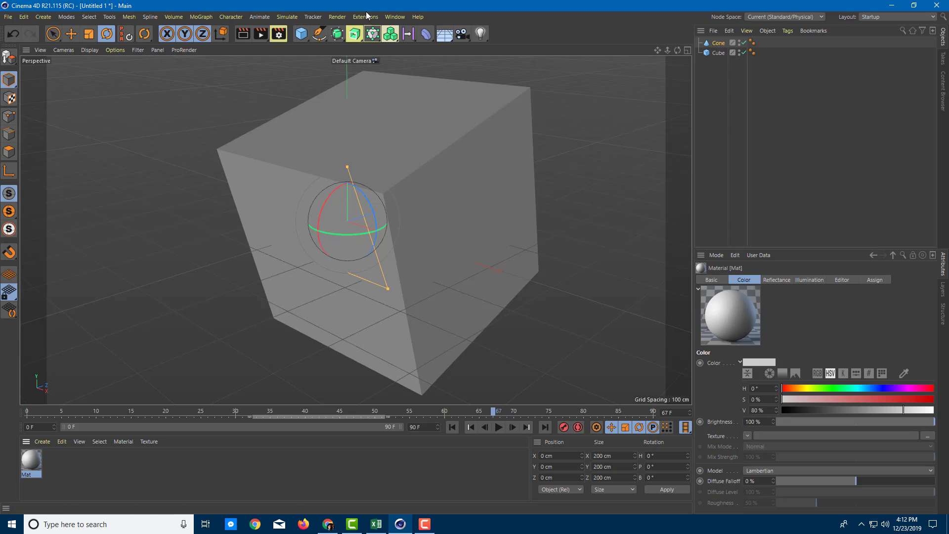
left_click_drag(281, 114, 384, 179, "alt")
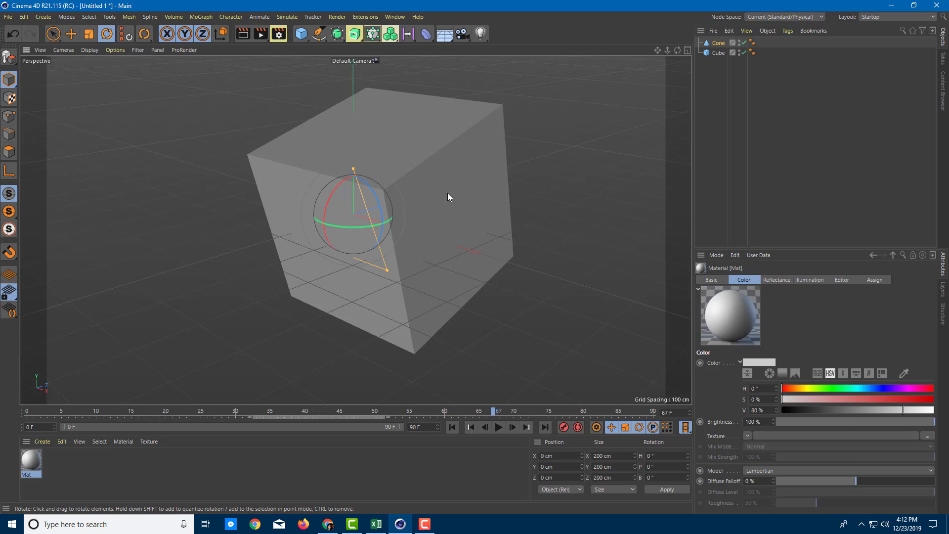